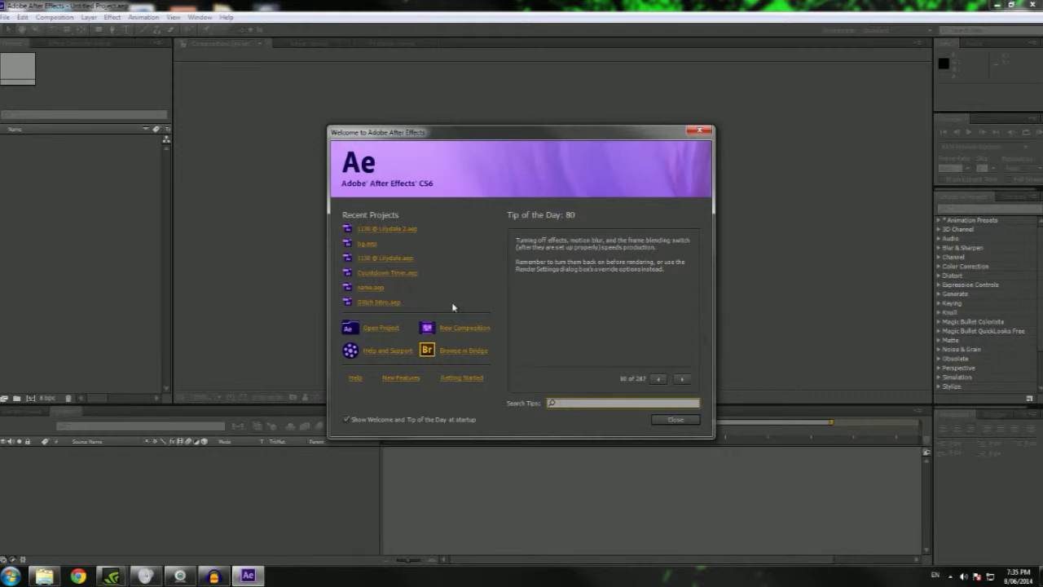
Step: Create Comp 1 from the HDTV 1080 preset (1920×1080, 29.97 fps) and dismiss the renderer alert
click(453, 328)
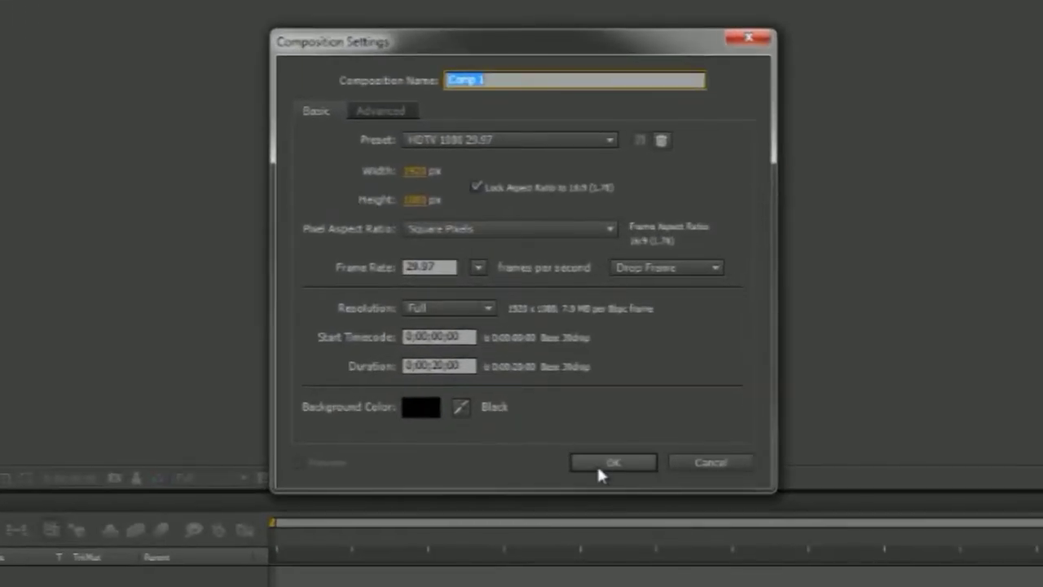
click(573, 388)
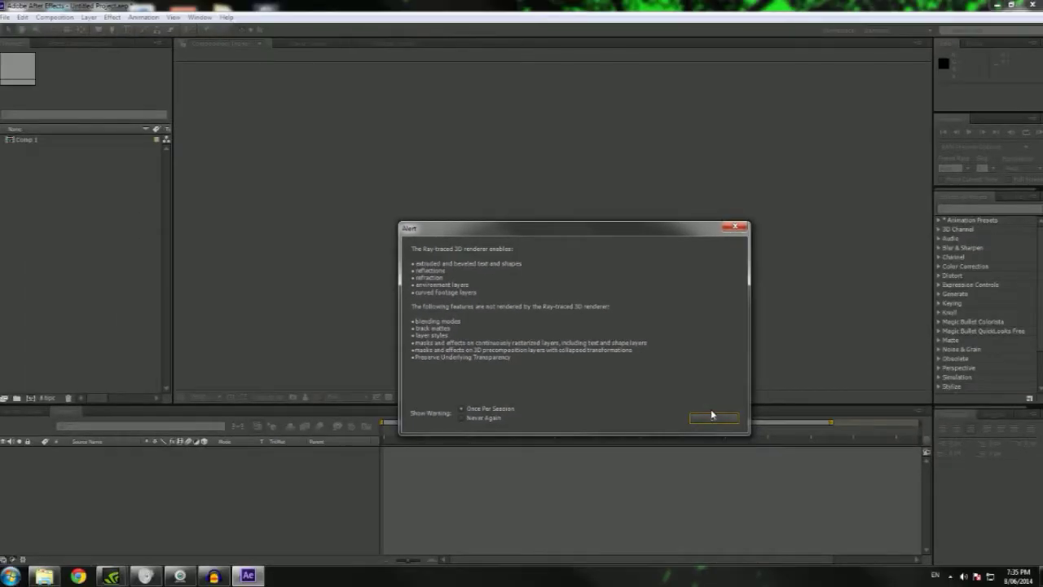
click(713, 417)
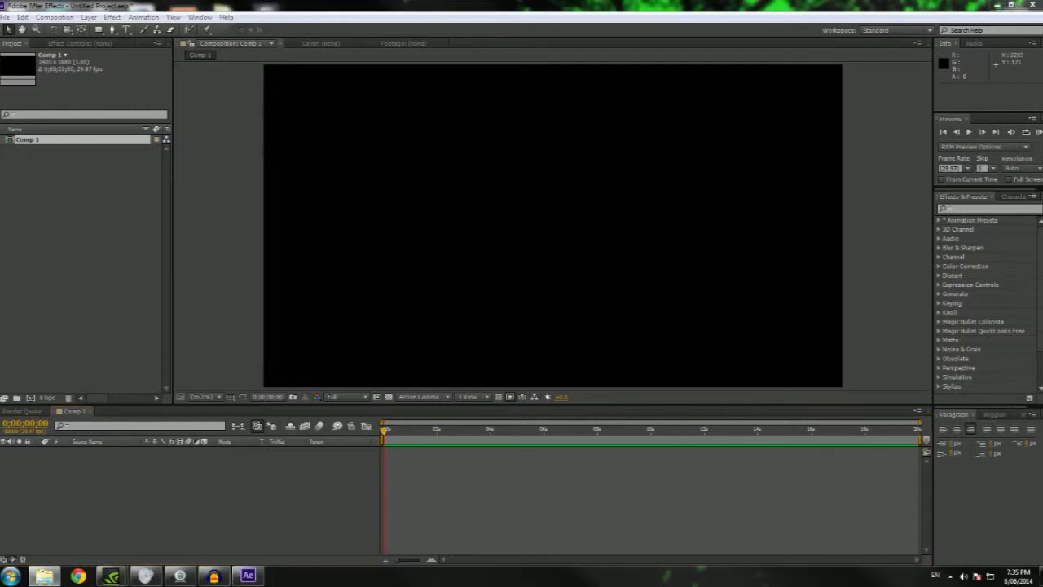
Step: Import MVI_1419.MOV from Windows Explorer into the Project panel and minimize Explorer
drag(1042, 196, 396, 195)
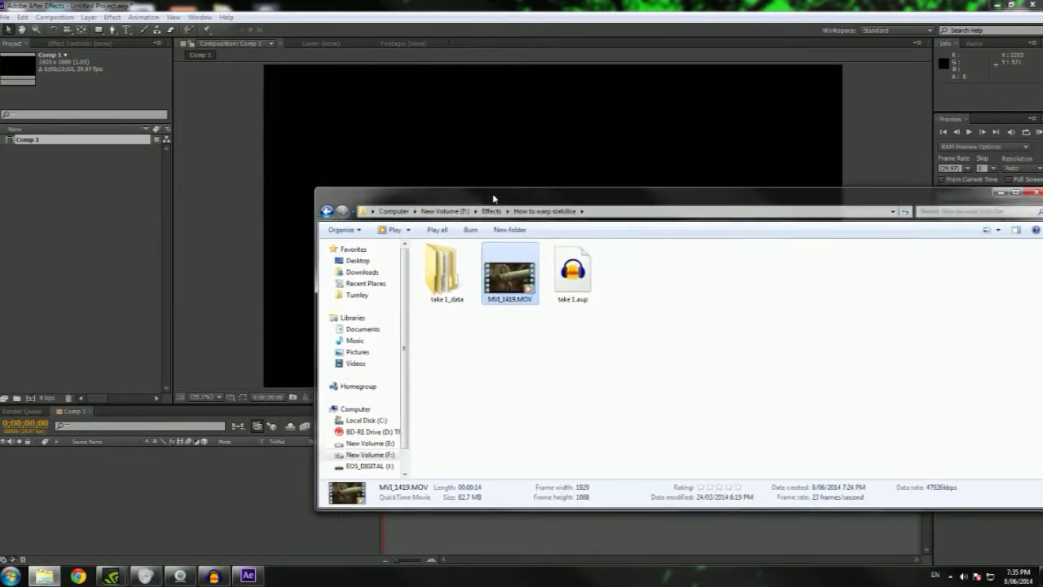
drag(504, 277, 75, 215)
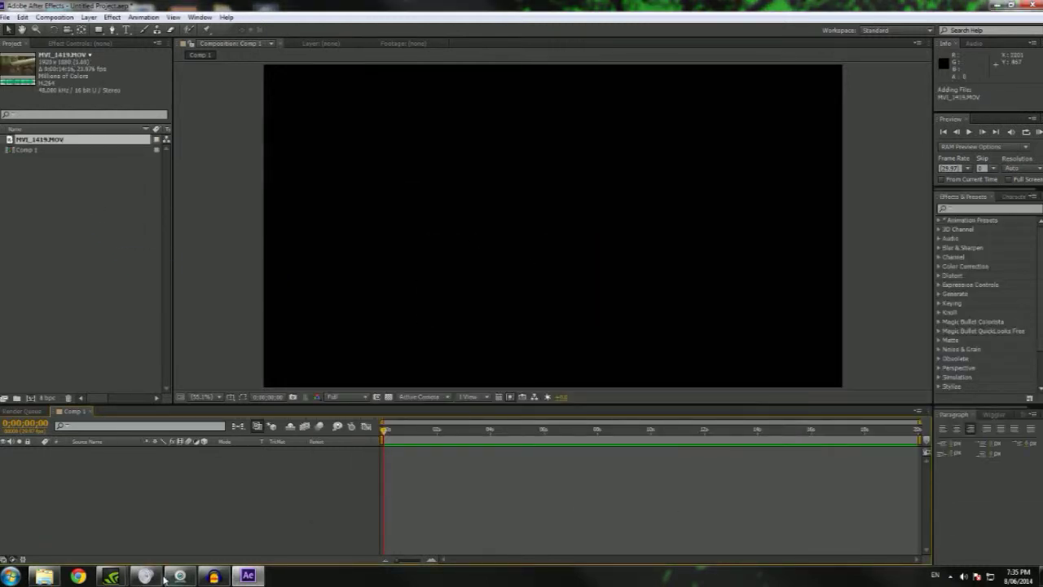
click(45, 576)
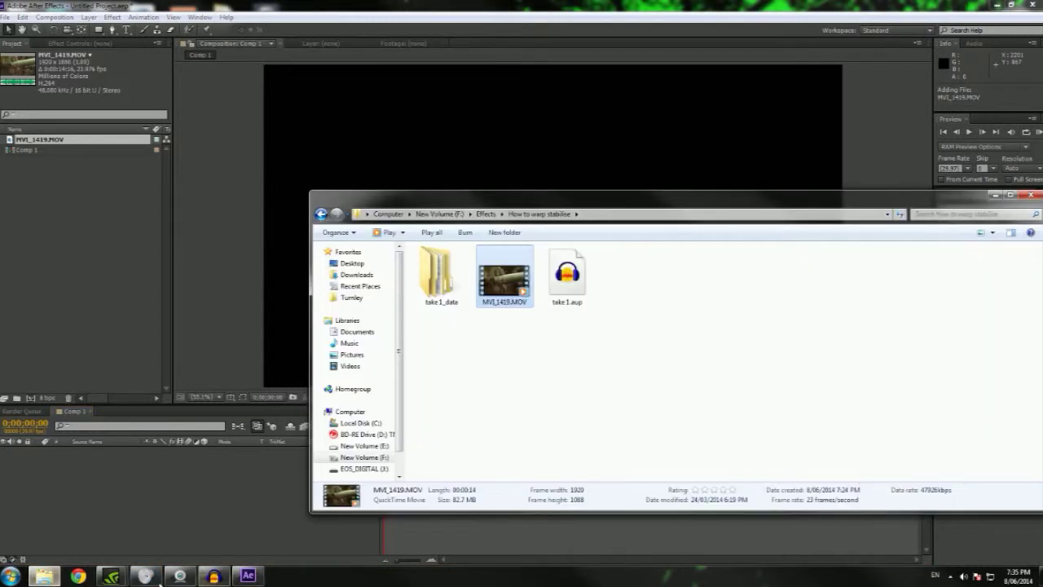
click(45, 577)
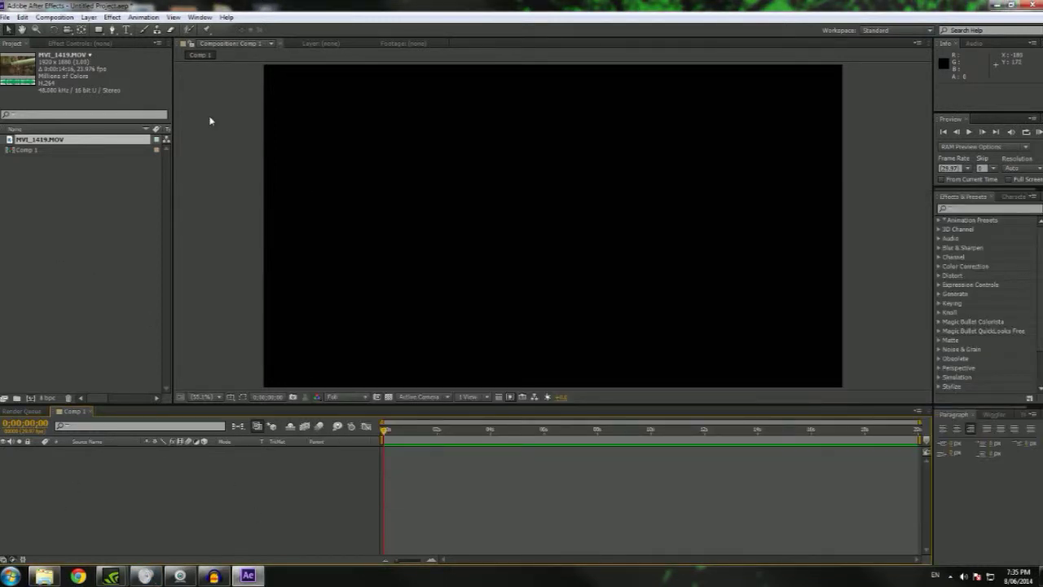
Step: Place MVI_1419.MOV into the Comp 1 timeline and scrub it to see the shake
drag(94, 143, 135, 492)
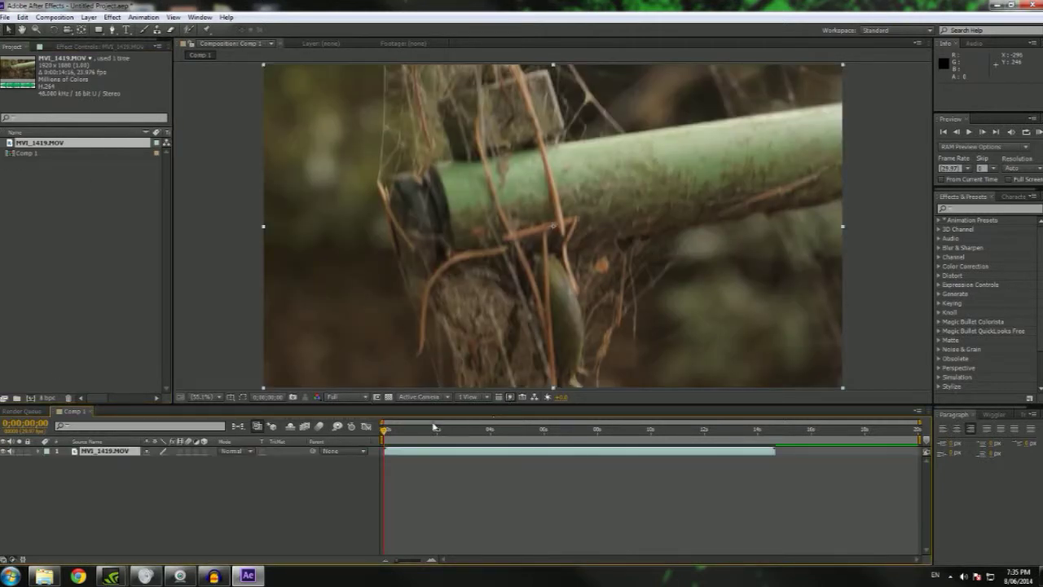
drag(434, 427, 274, 441)
click(999, 209)
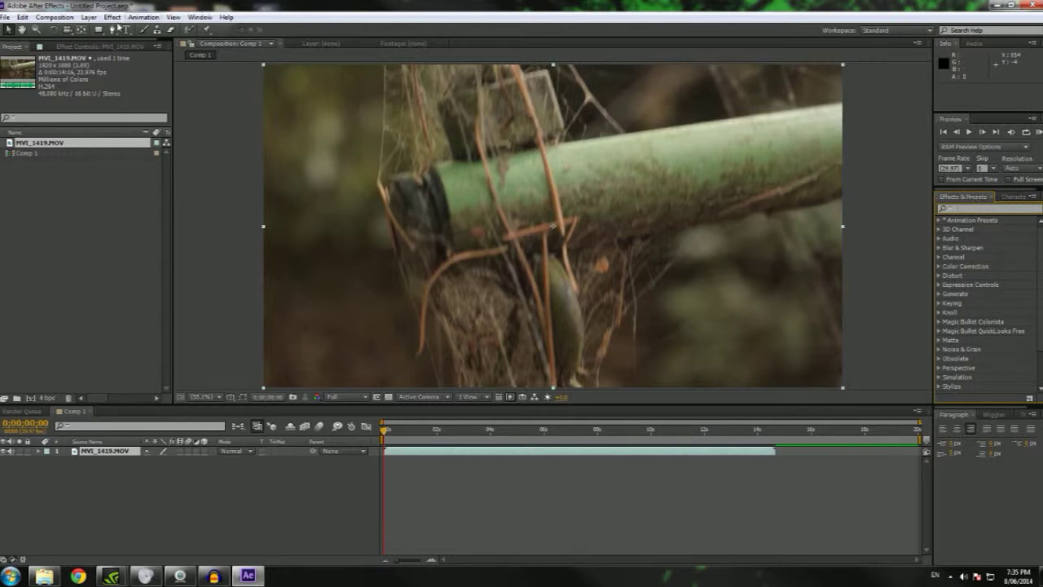
Step: Search 'warp stabi' in Effects & Presets and drop Warp Stabilizer onto the pipe footage
click(137, 18)
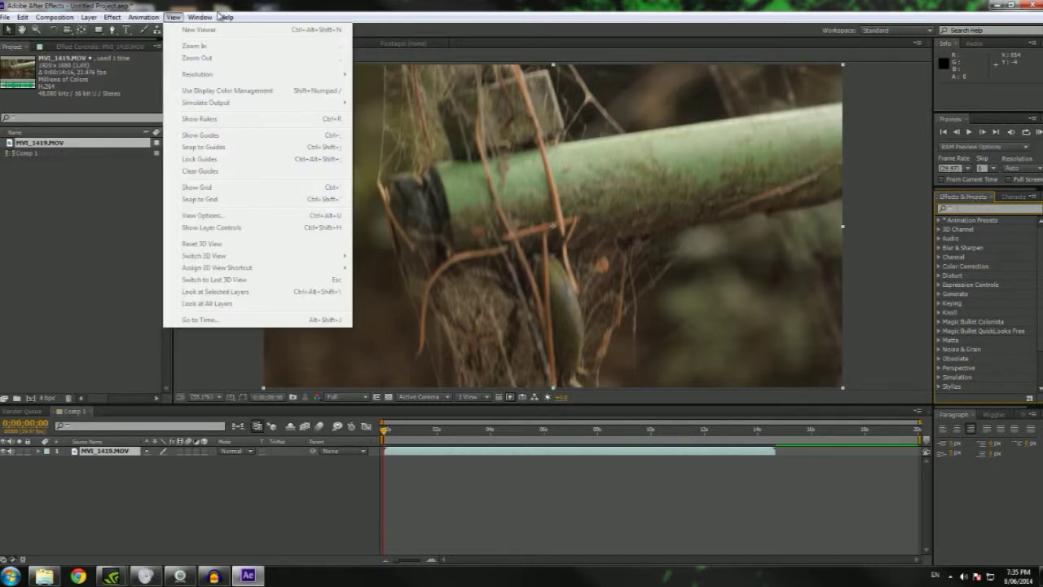
mouse_move(208, 17)
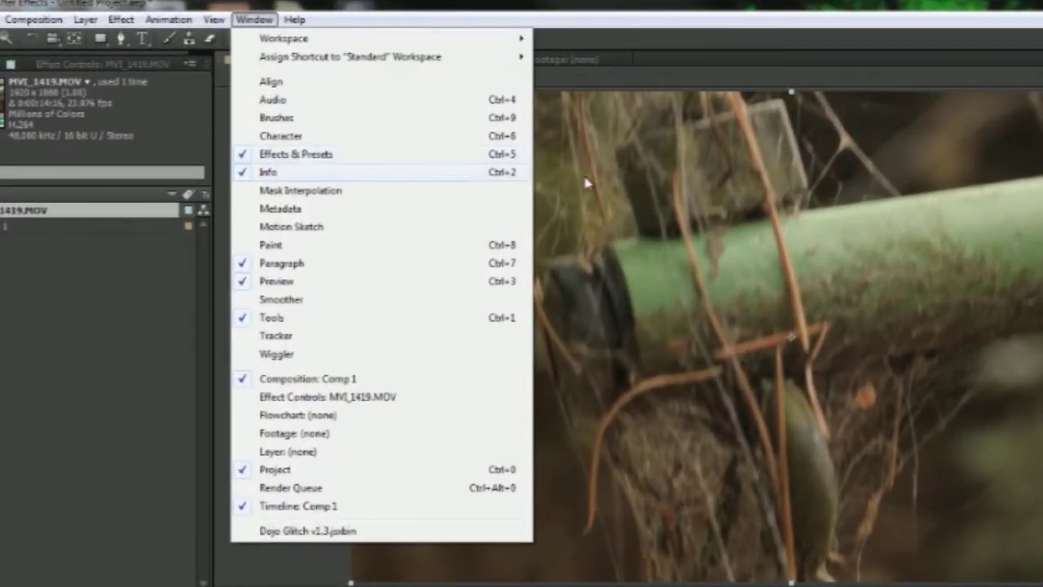
click(269, 172)
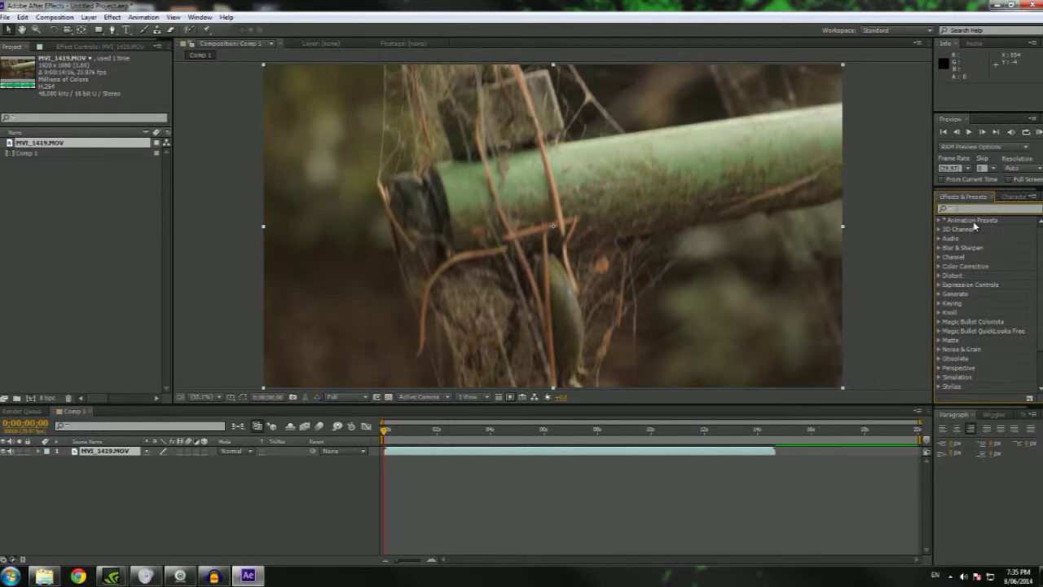
text(warp)
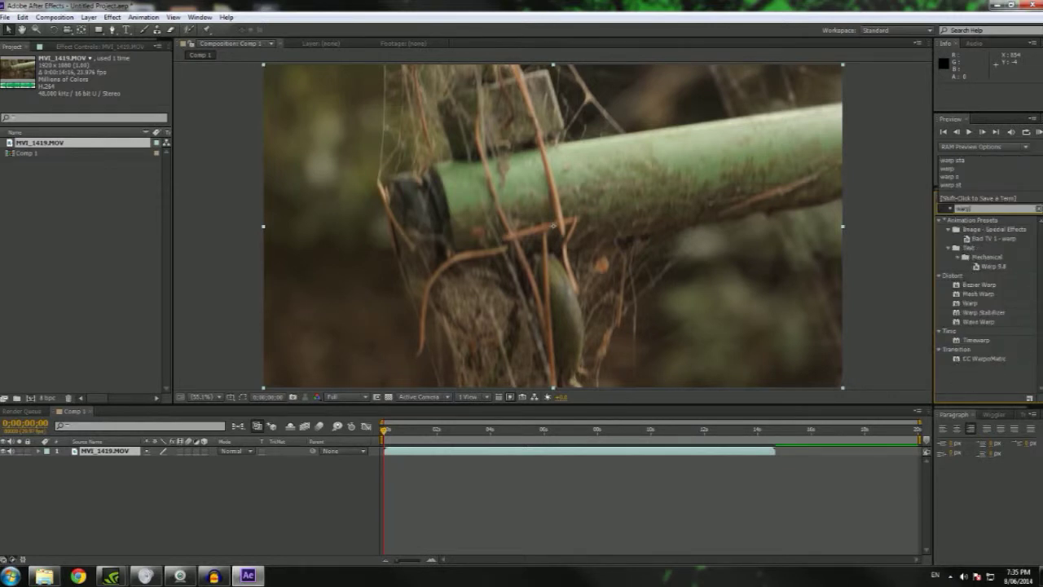
text( stabi)
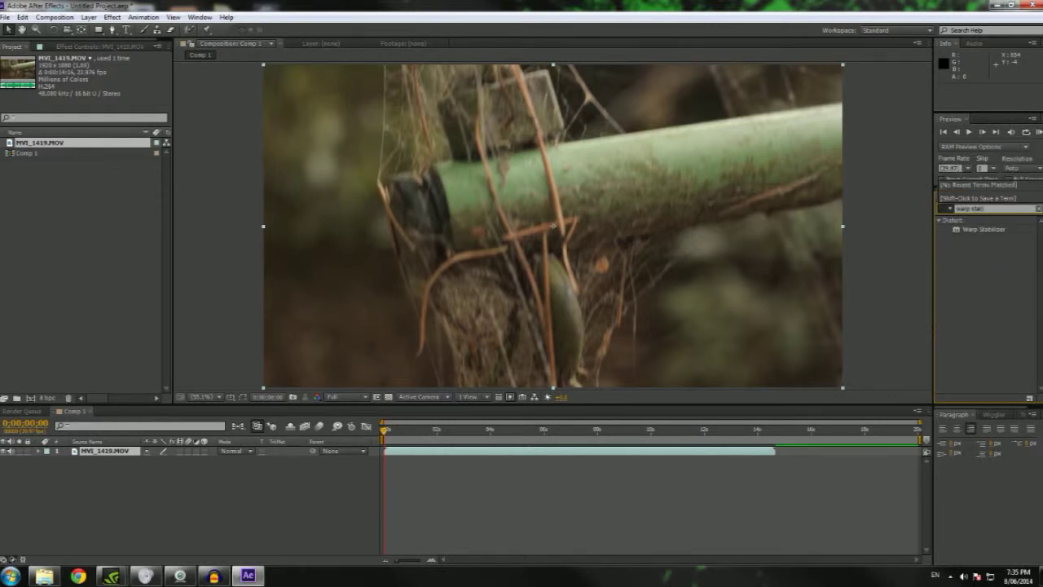
click(996, 230)
drag(996, 234, 145, 455)
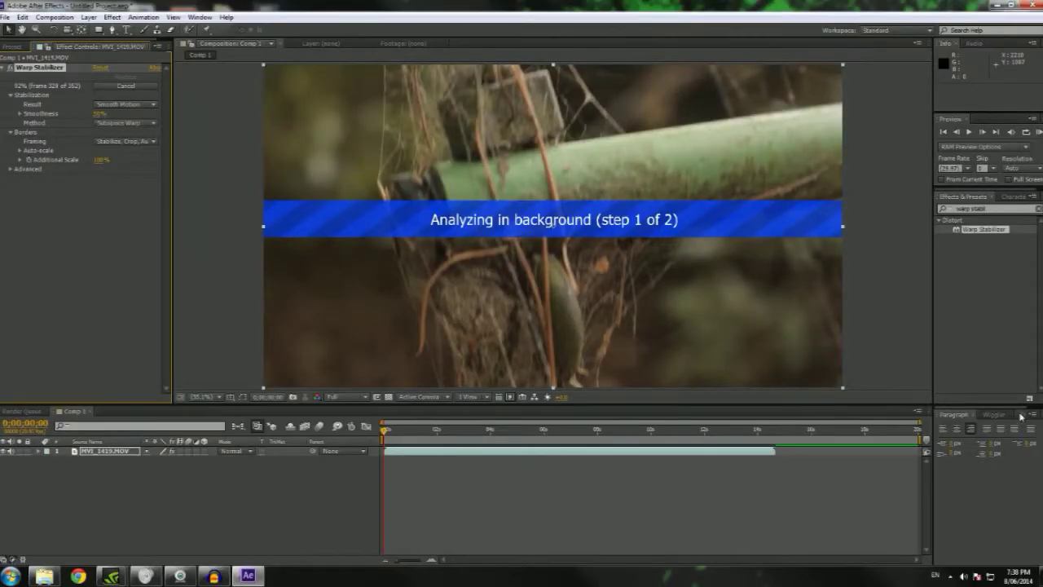
Step: Let Warp Stabilizer finish analysing the clip, then show the Tracker panel
click(1022, 415)
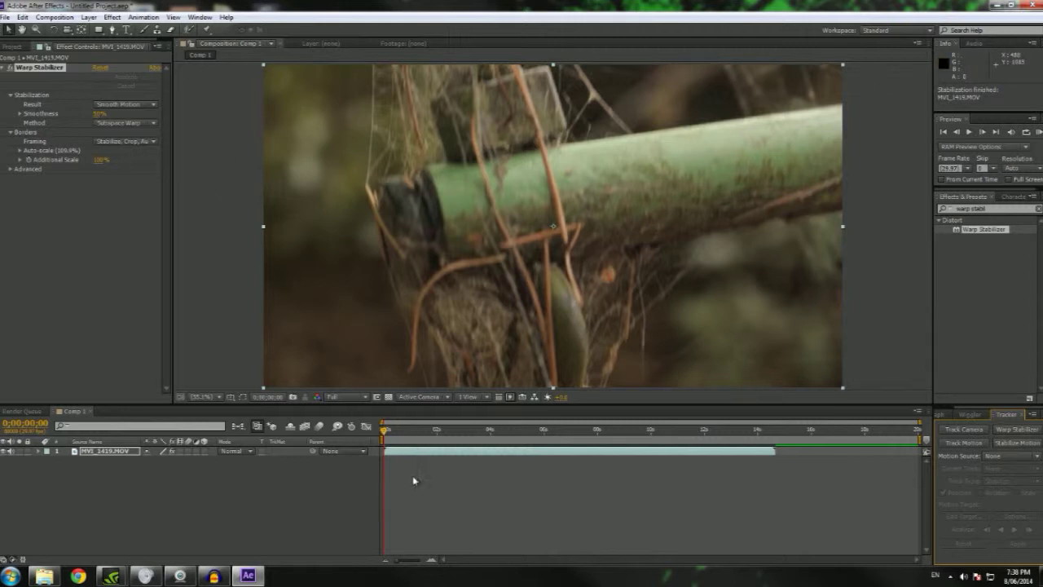
Step: Switch Warp Stabilizer framing to Stabilize, Crop, then to Stabilize Only
click(252, 343)
click(147, 141)
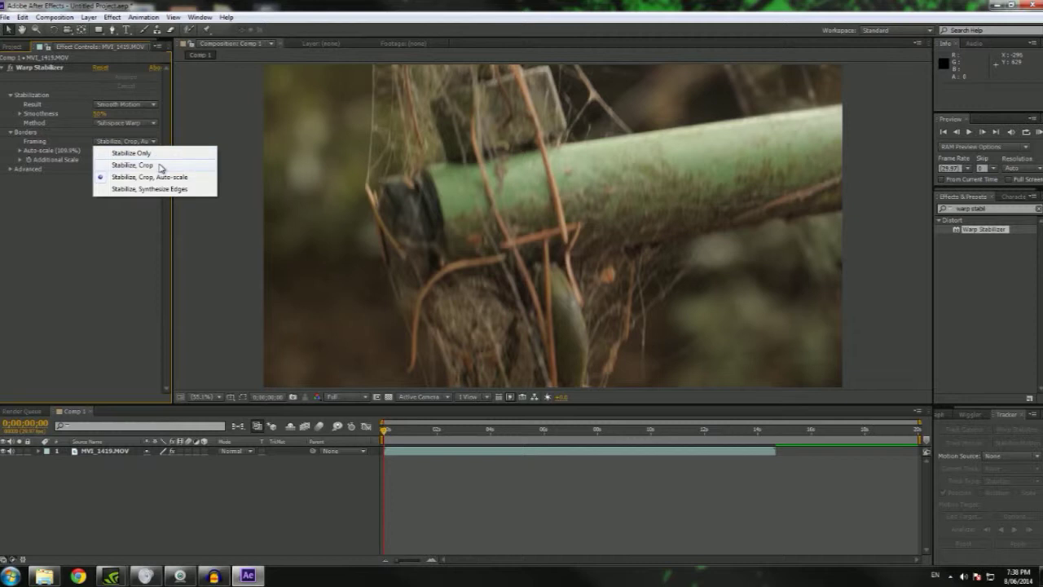
click(159, 166)
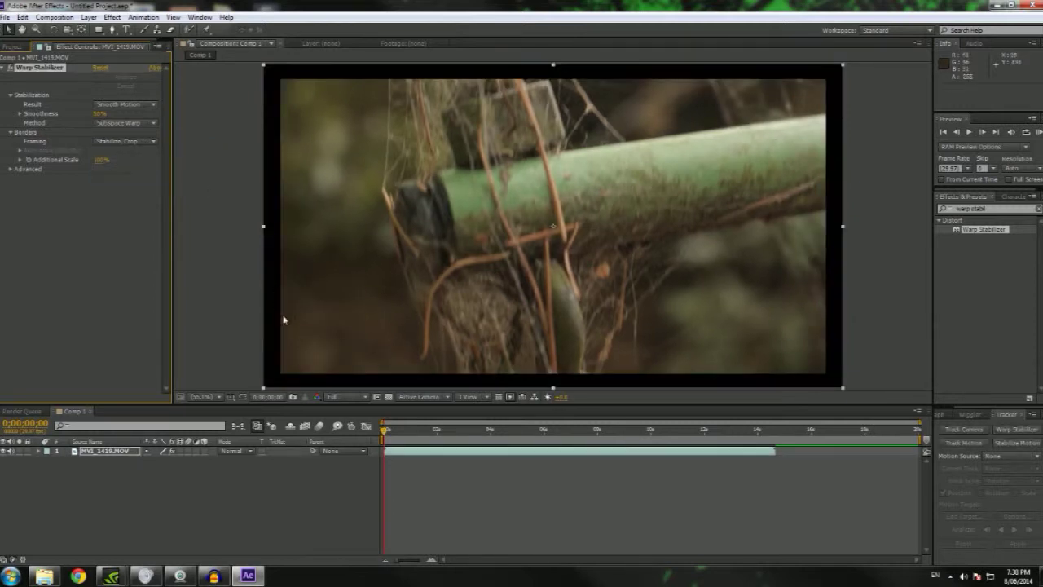
mouse_move(392, 438)
mouse_down()
mouse_move(432, 432)
mouse_move(385, 432)
mouse_up()
click(129, 144)
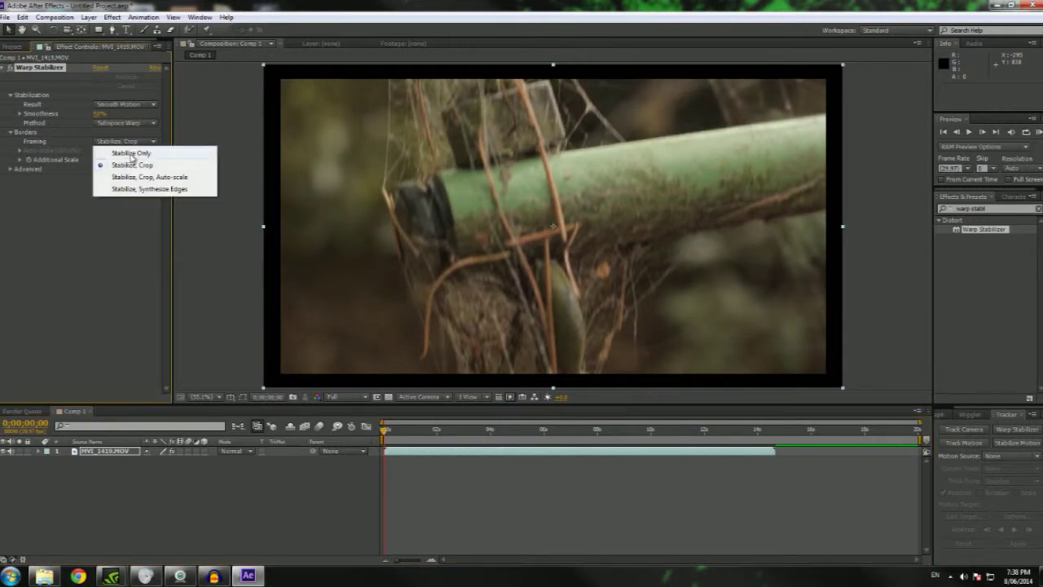
click(129, 150)
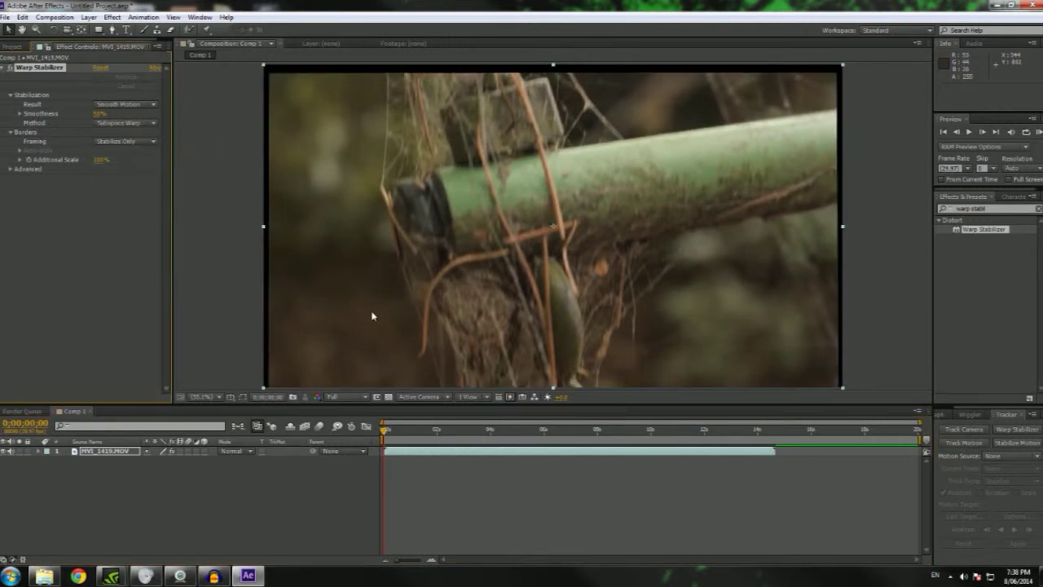
Step: Scale the clip layer down to about 92% and start a RAM preview
click(39, 453)
click(43, 455)
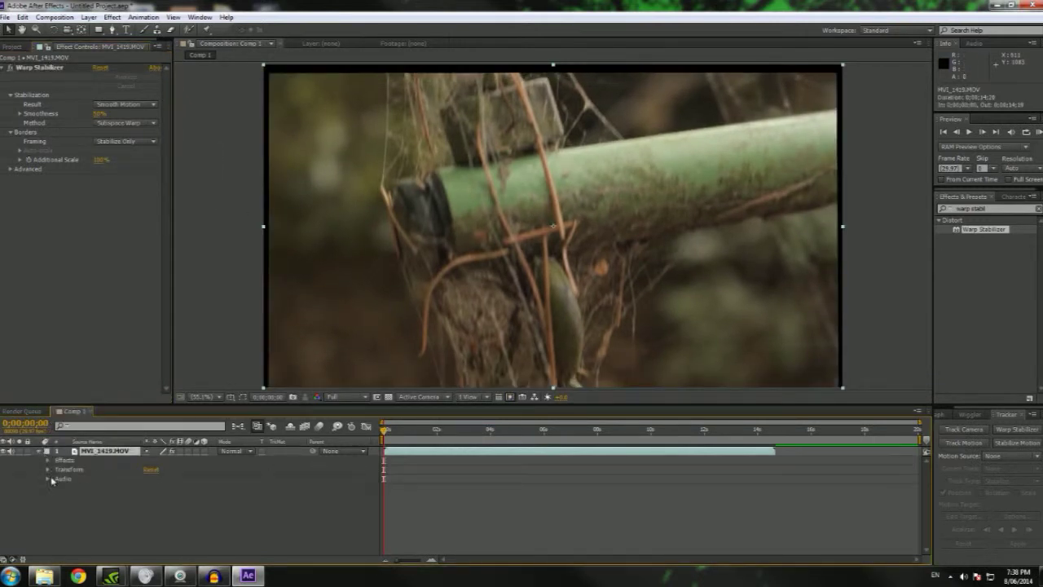
click(49, 470)
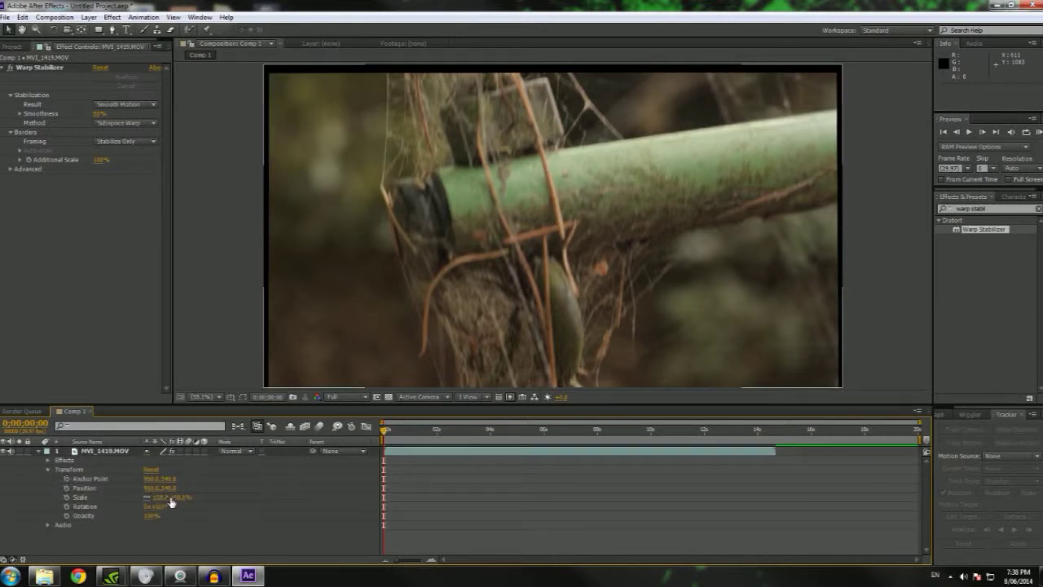
drag(173, 496, 172, 506)
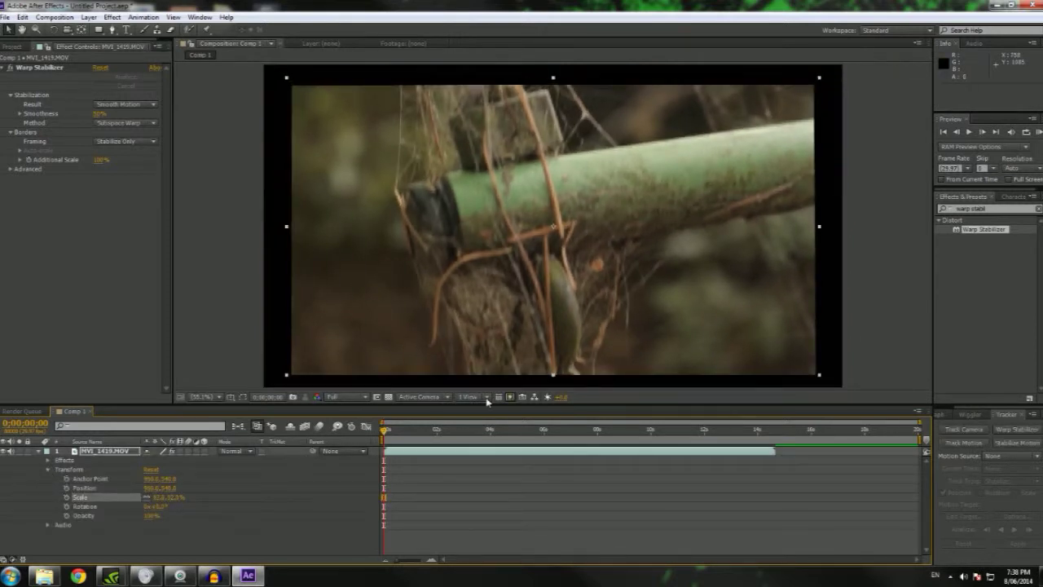
click(246, 375)
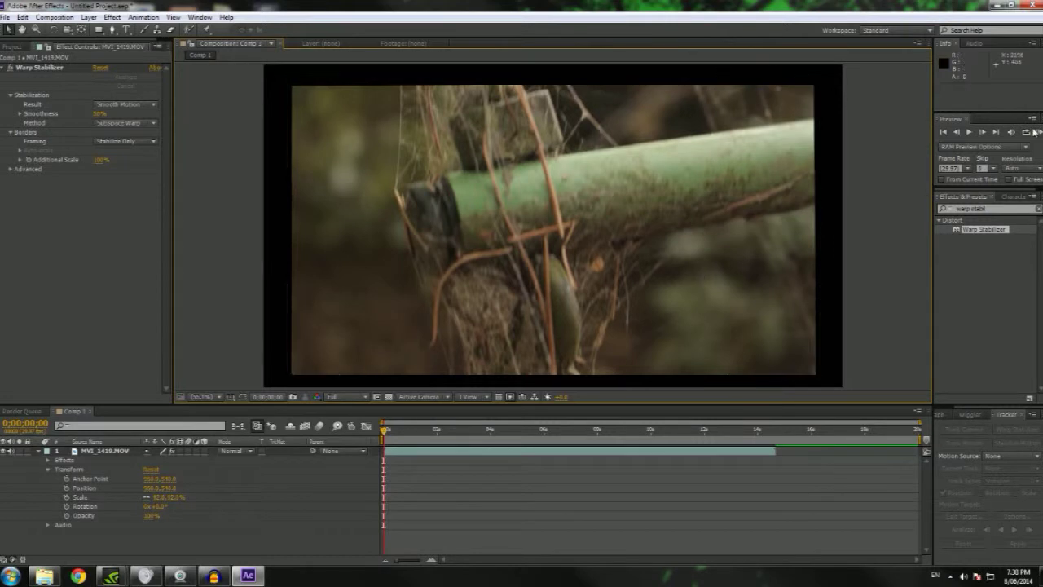
click(1038, 133)
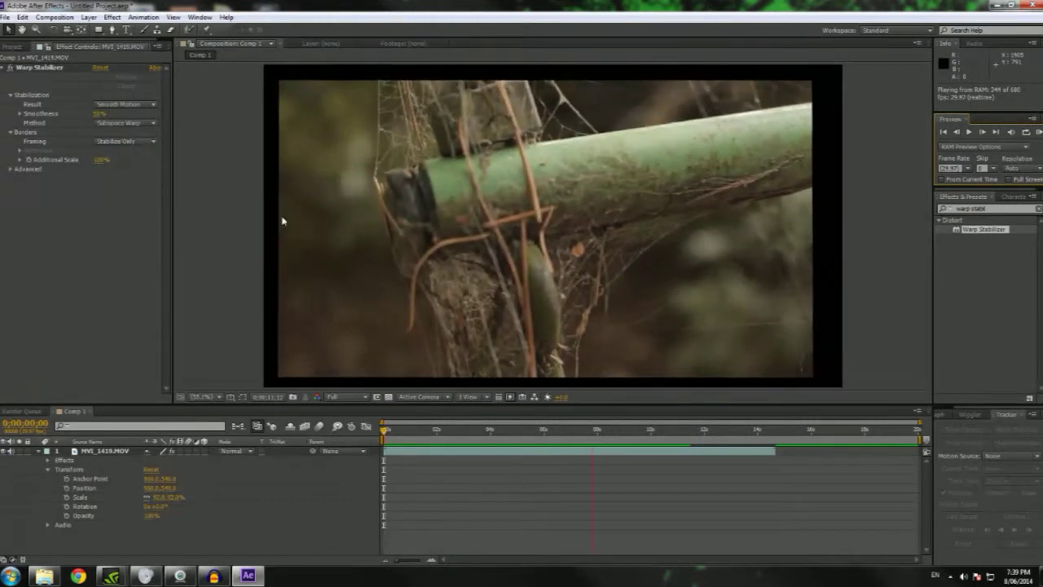
key(space)
Step: Set framing to Stabilize, Crop, Auto-scale and set the layer Scale back to 100
click(146, 141)
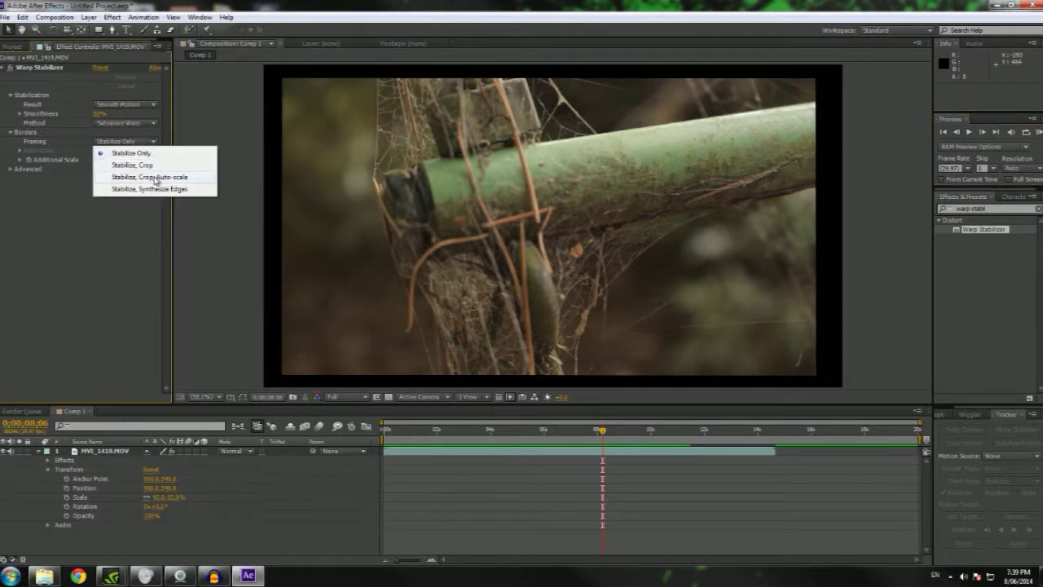
click(156, 178)
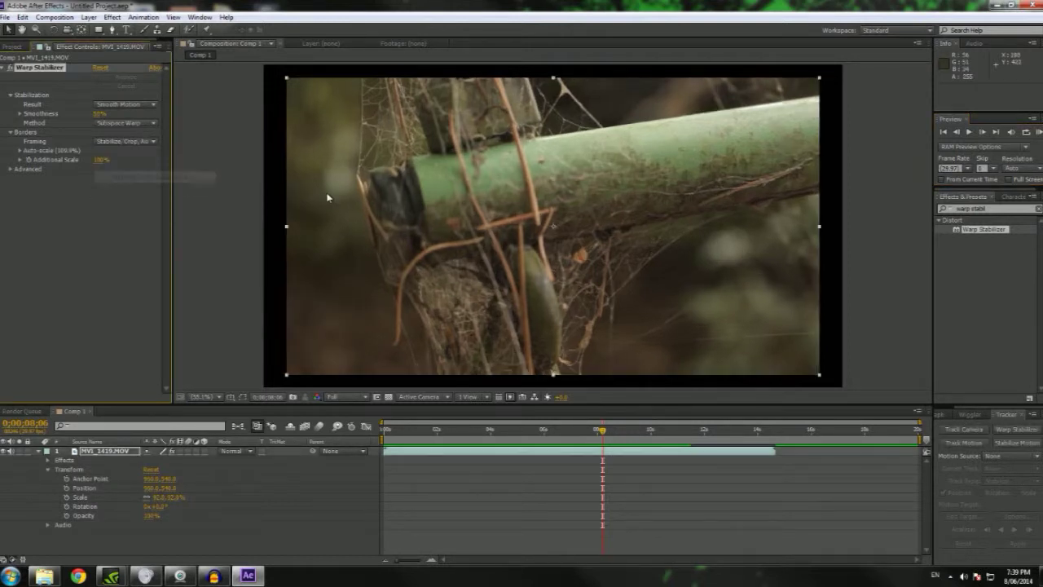
click(160, 497)
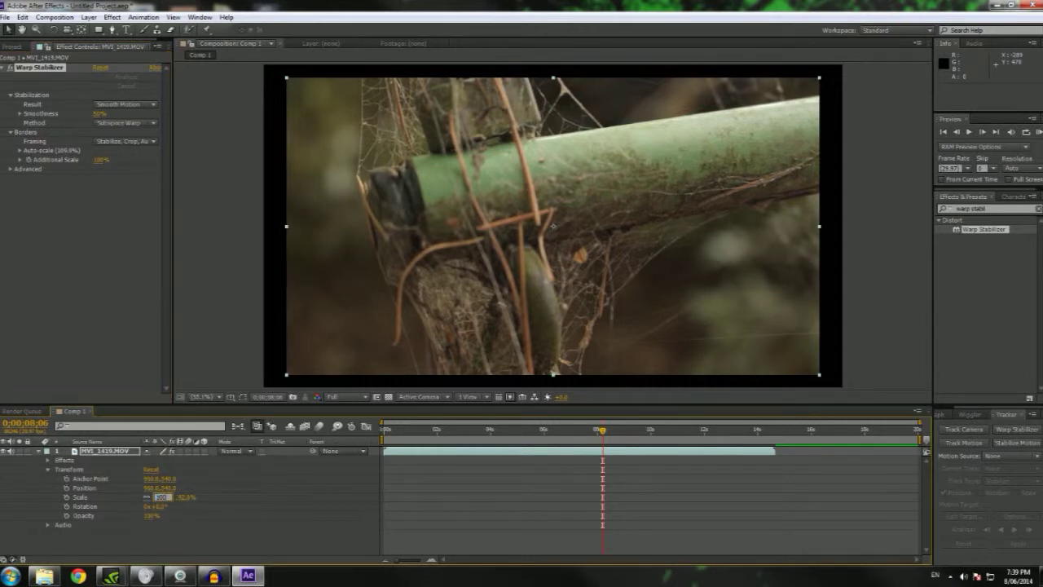
text(100)
key(Return)
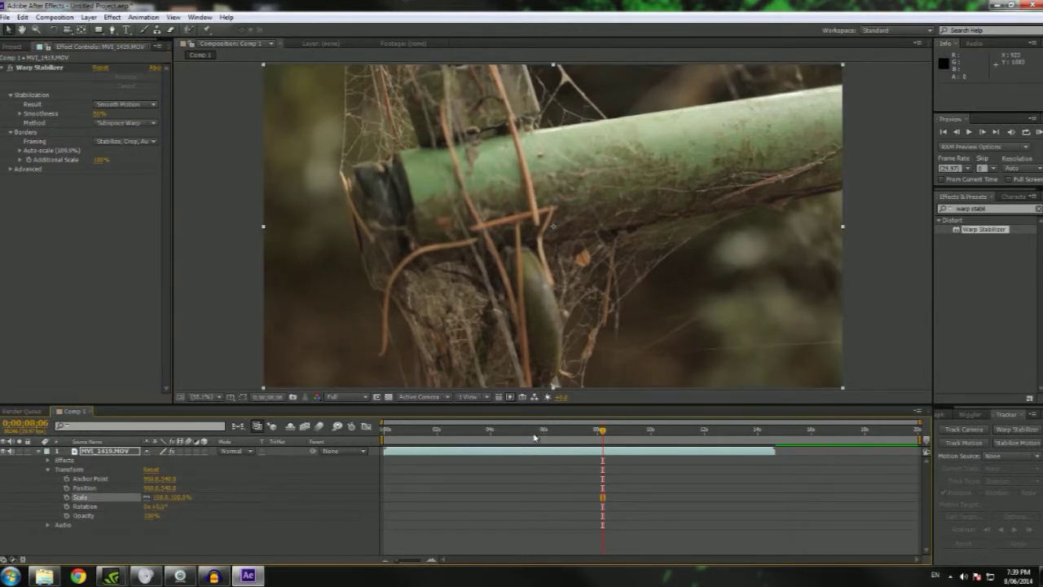
Step: Scrub through the stabilized clip and return the playhead to the first frame
drag(535, 439, 376, 438)
click(887, 352)
drag(455, 422, 474, 422)
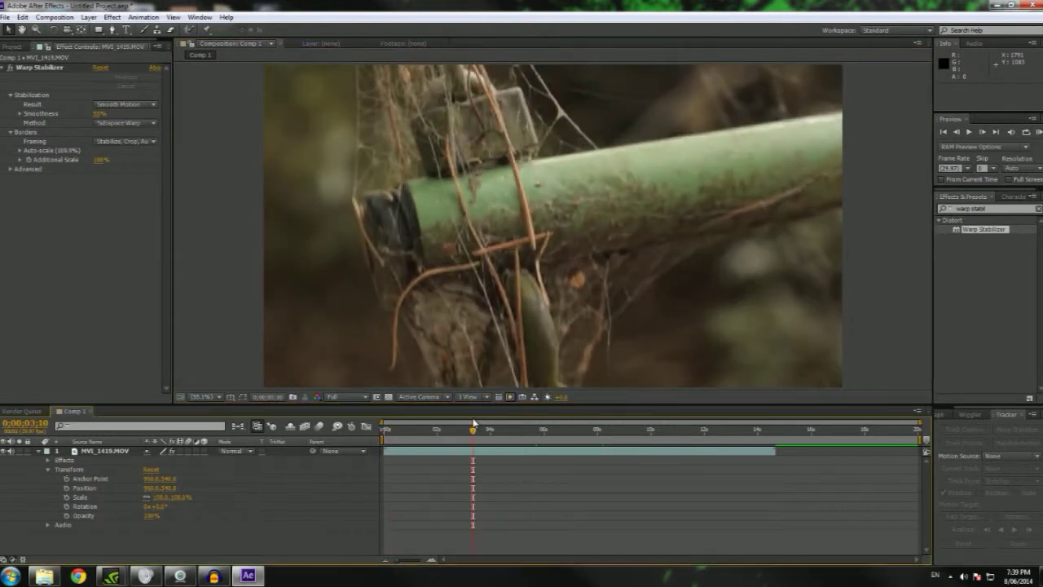
click(560, 431)
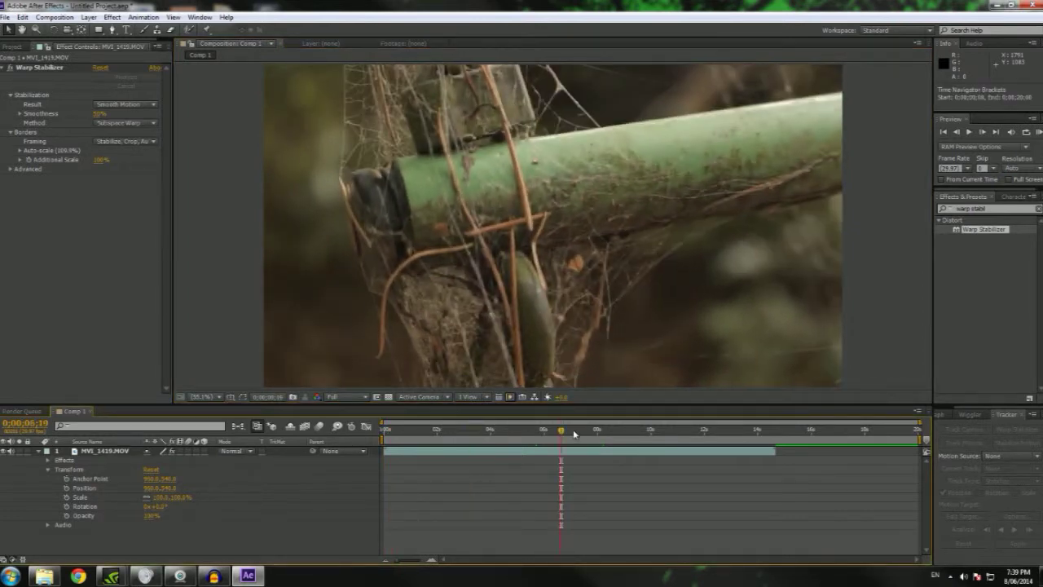
drag(426, 434, 249, 403)
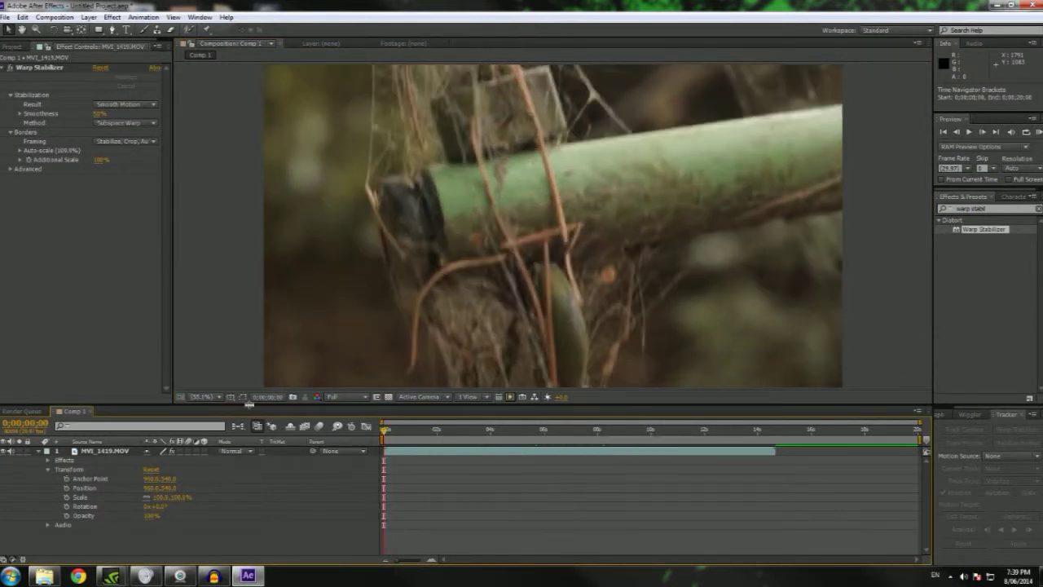
Step: Set framing to Stabilize, Synthesize Edges and scrub to about two seconds in
click(143, 141)
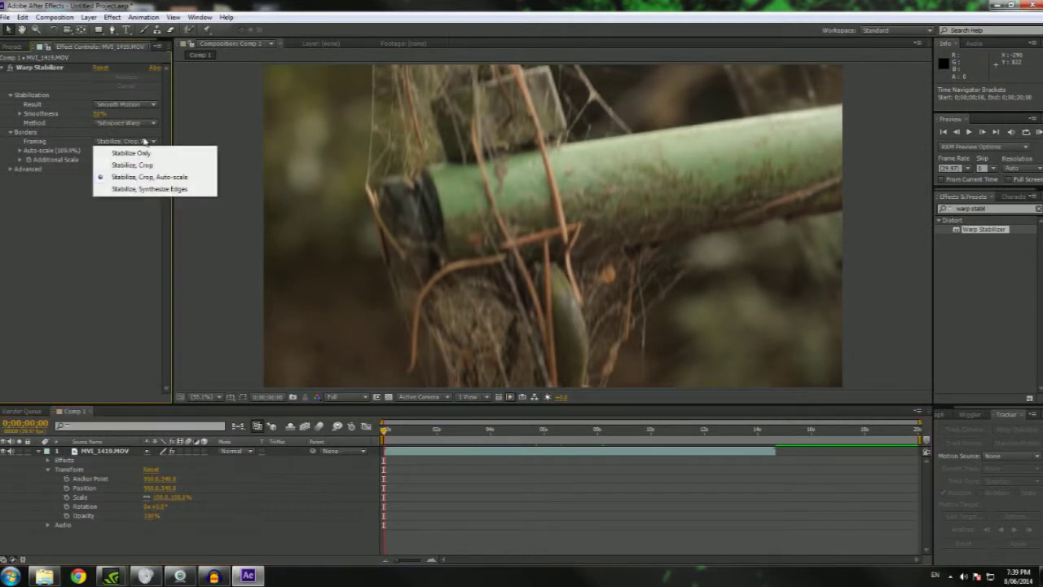
click(171, 189)
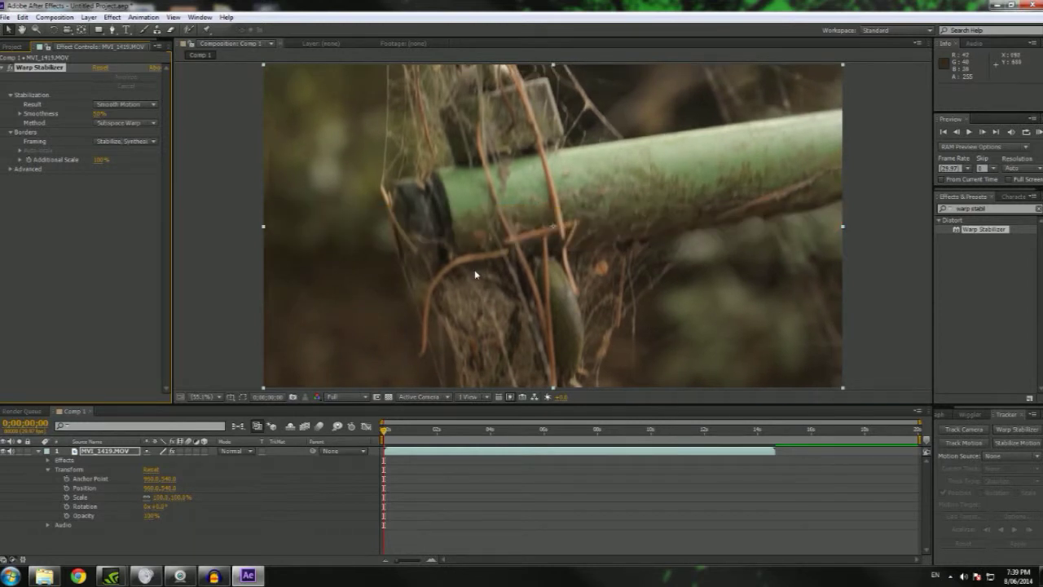
drag(387, 430, 488, 432)
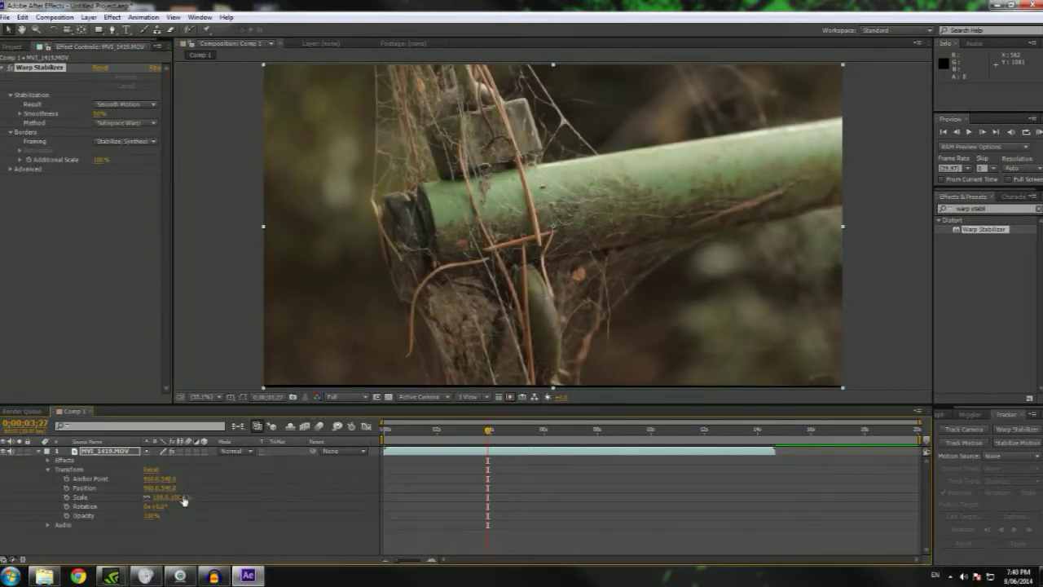
Step: Shrink the layer to about 83% to inspect the synthesized edges from the first frame
drag(184, 501, 234, 495)
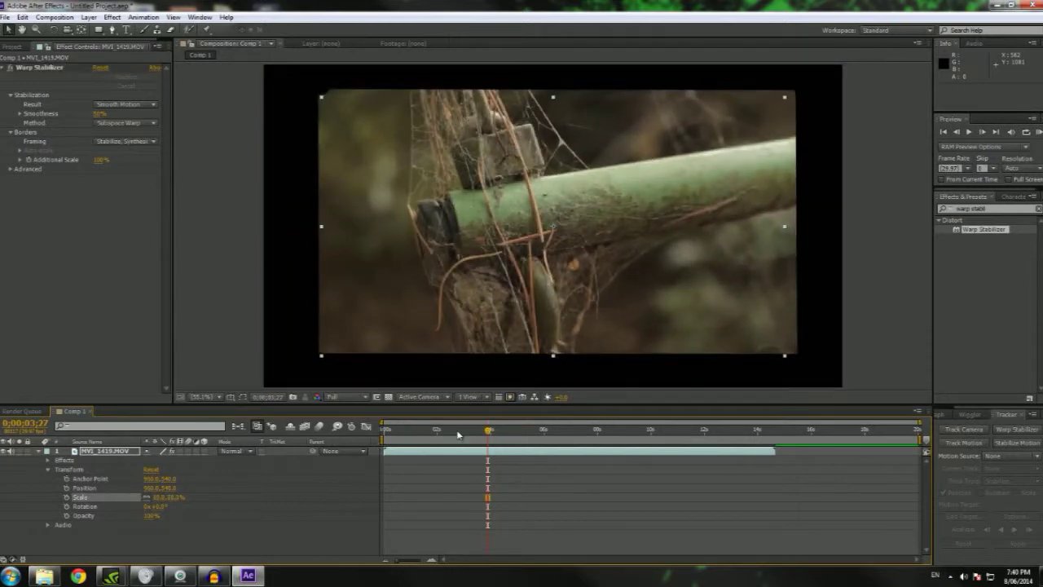
key(Home)
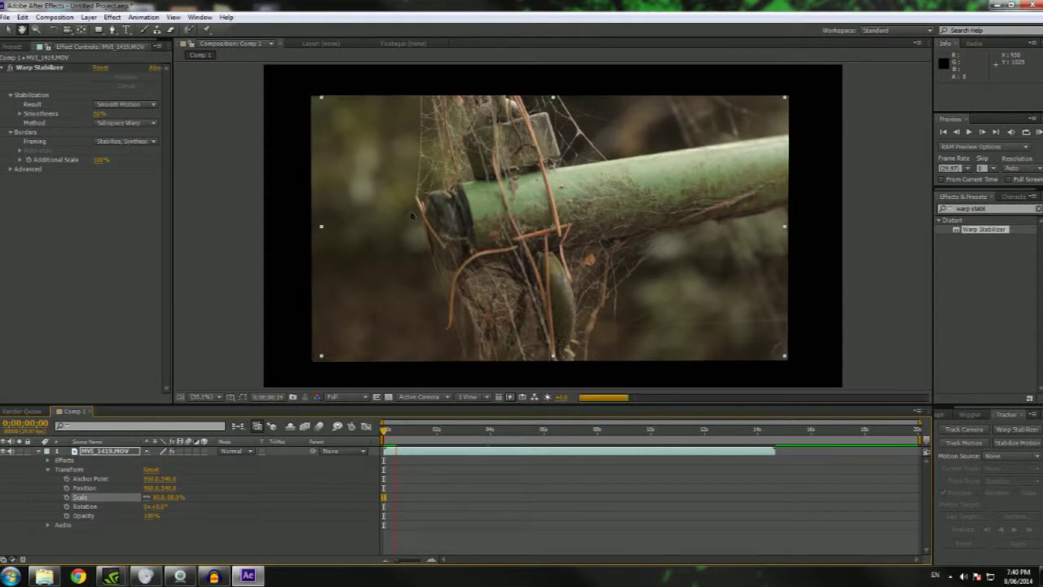
click(141, 144)
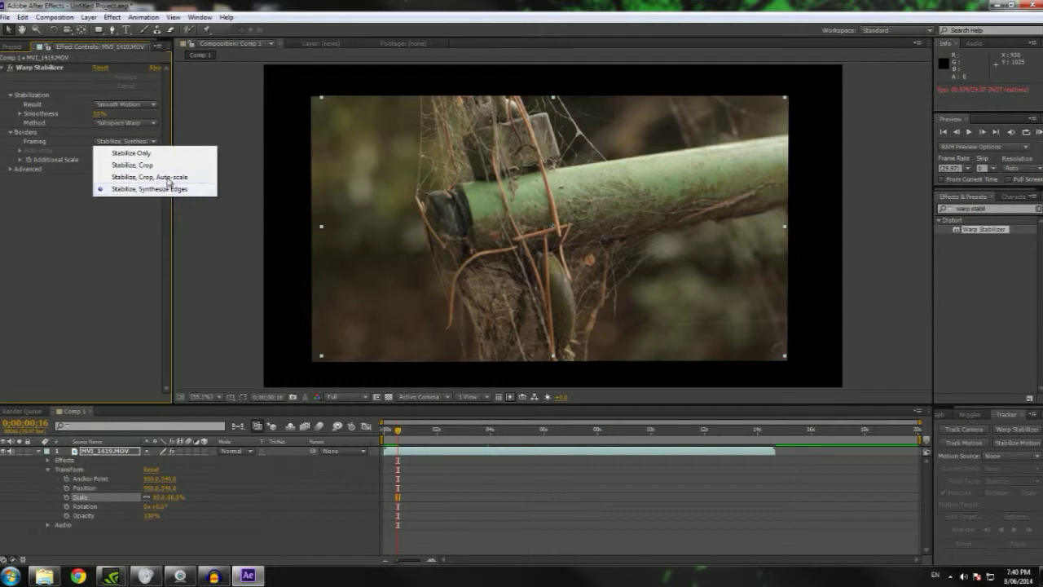
Step: Set framing back to Stabilize, Crop, Auto-scale and restore Scale to 100
click(169, 177)
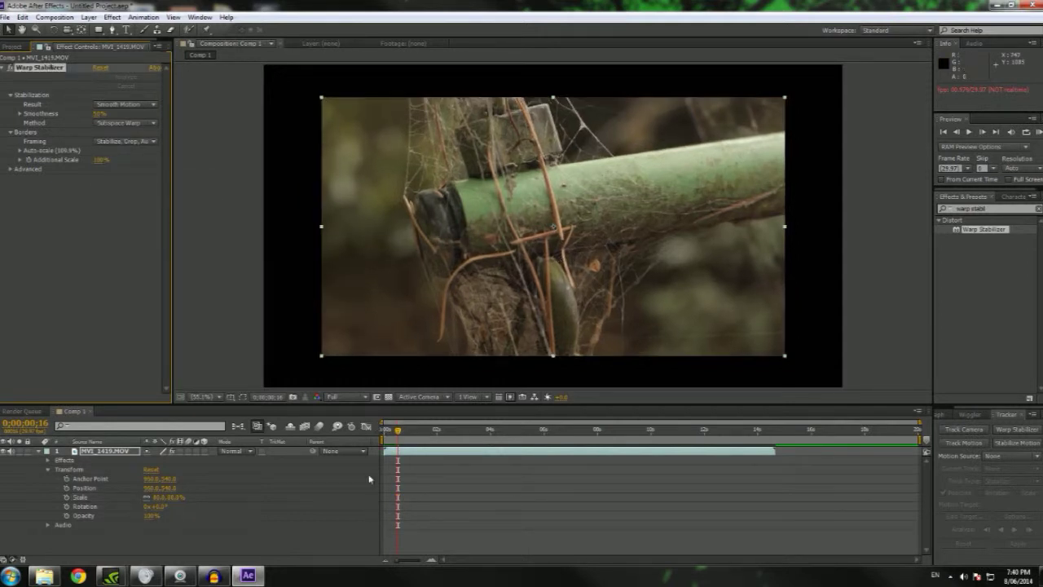
click(177, 496)
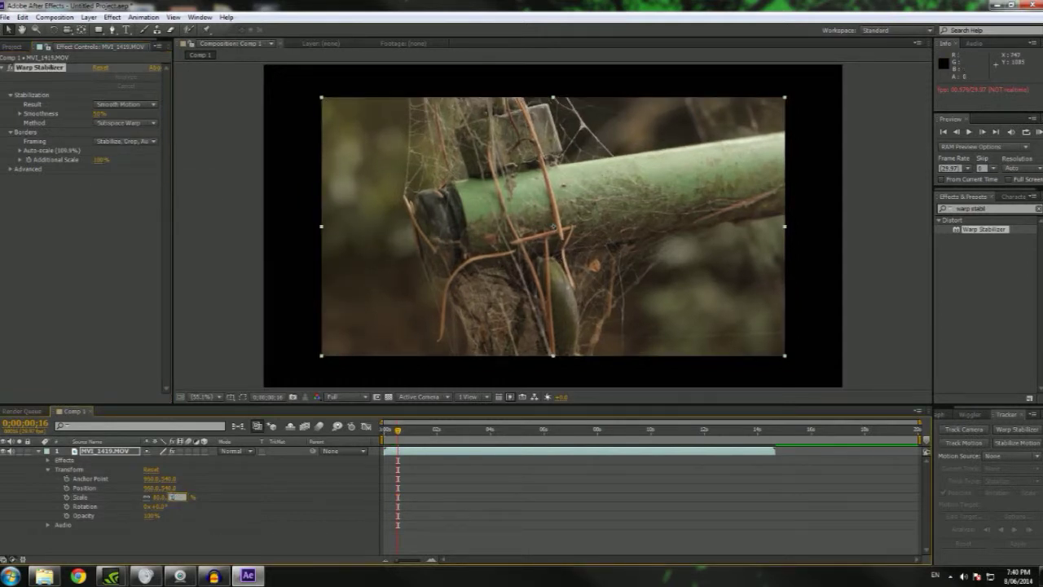
text(100)
key(Return)
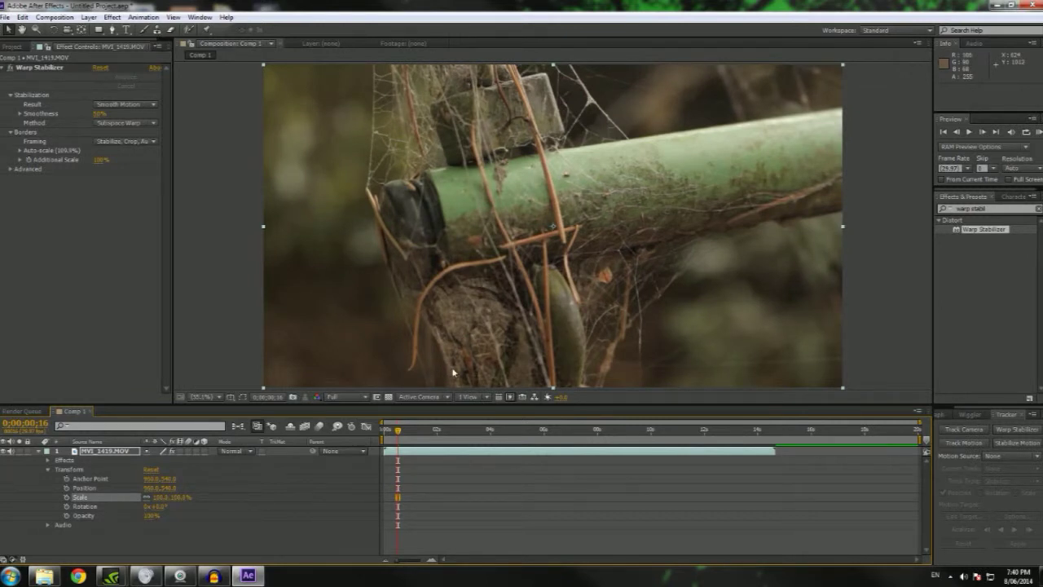
Step: RAM preview the stabilized clip from frame 0, then stop playback
click(386, 430)
click(1025, 132)
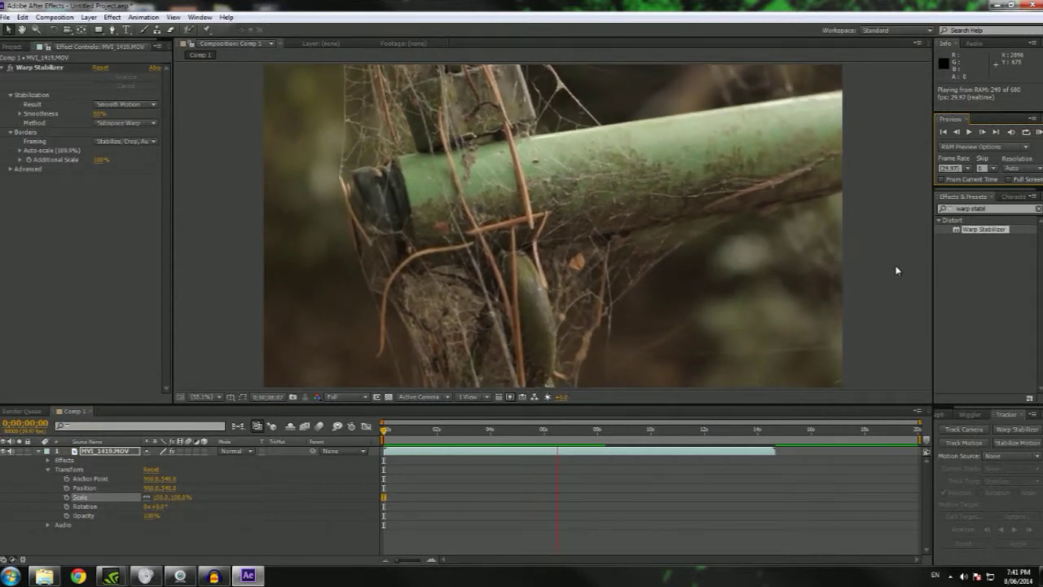
key(space)
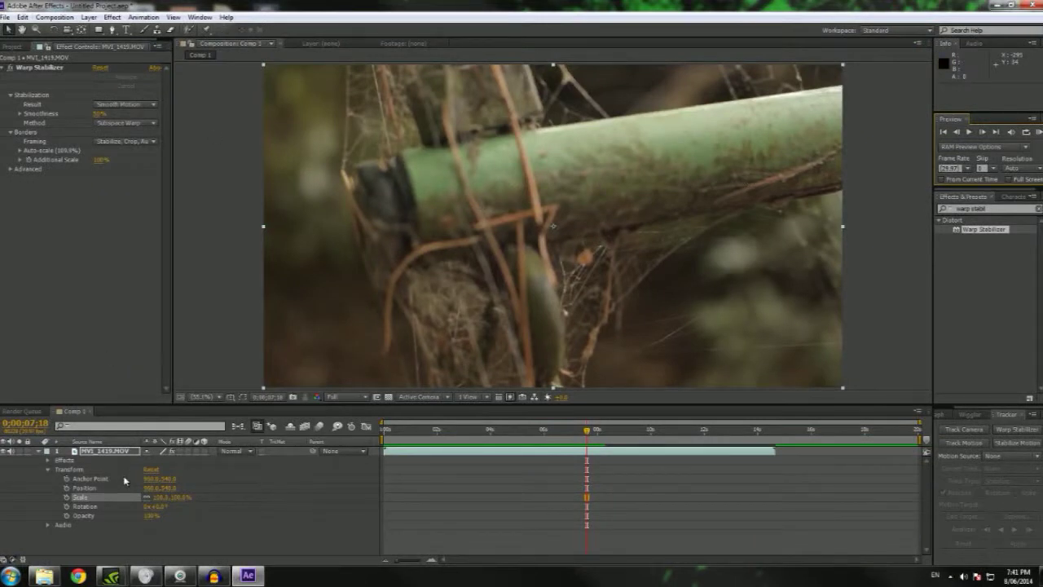
click(25, 51)
Step: Add Comp 1 to the Render Queue with Best Settings and open its output module settings
click(55, 154)
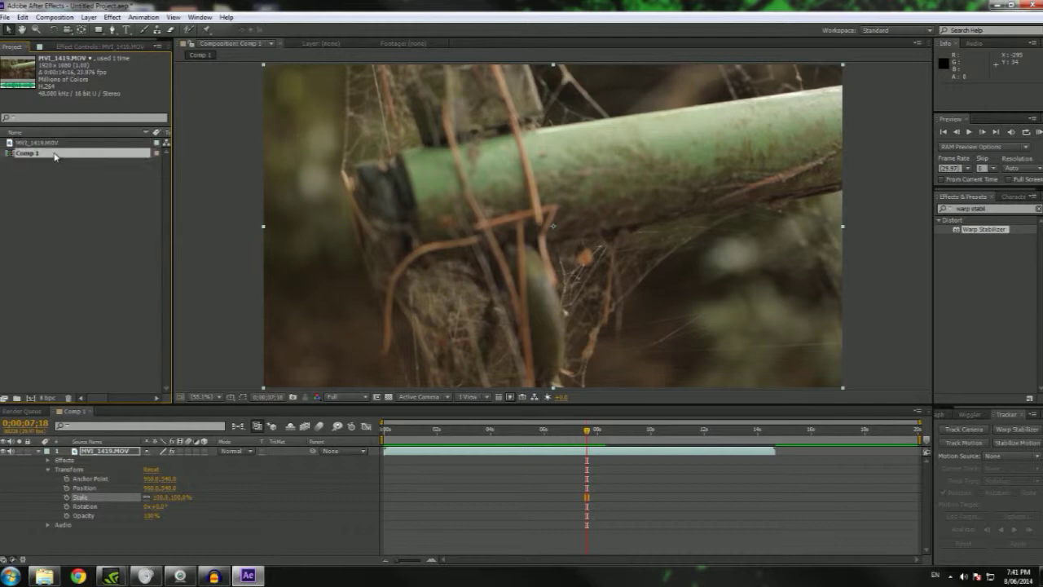
click(51, 17)
click(82, 97)
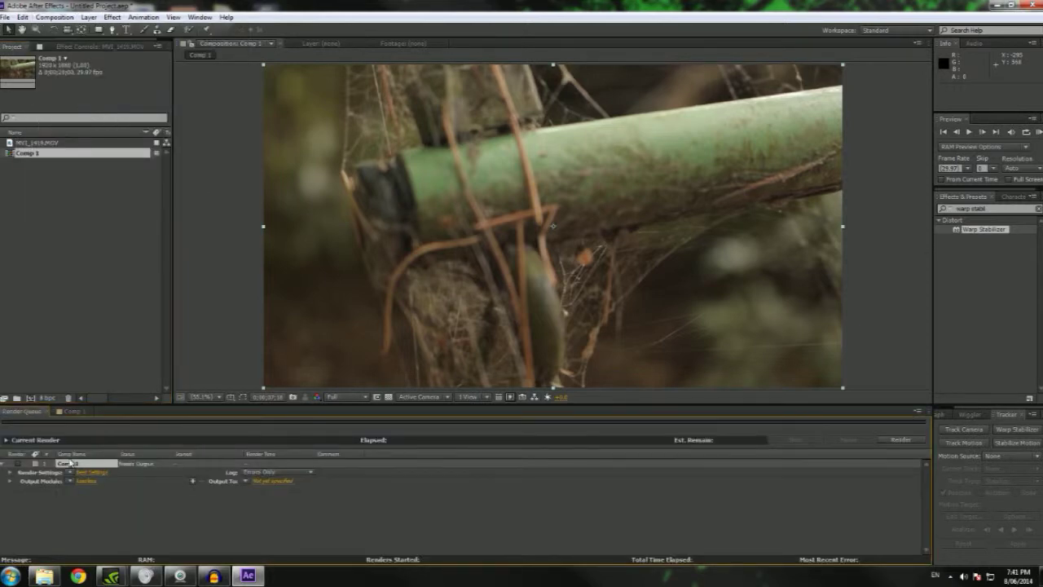
click(91, 473)
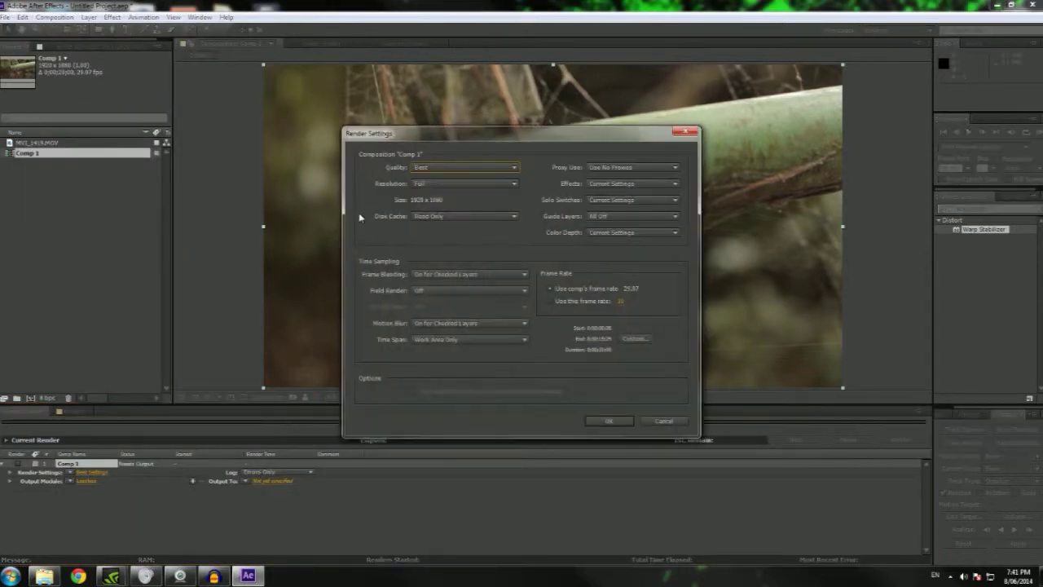
click(665, 421)
click(86, 481)
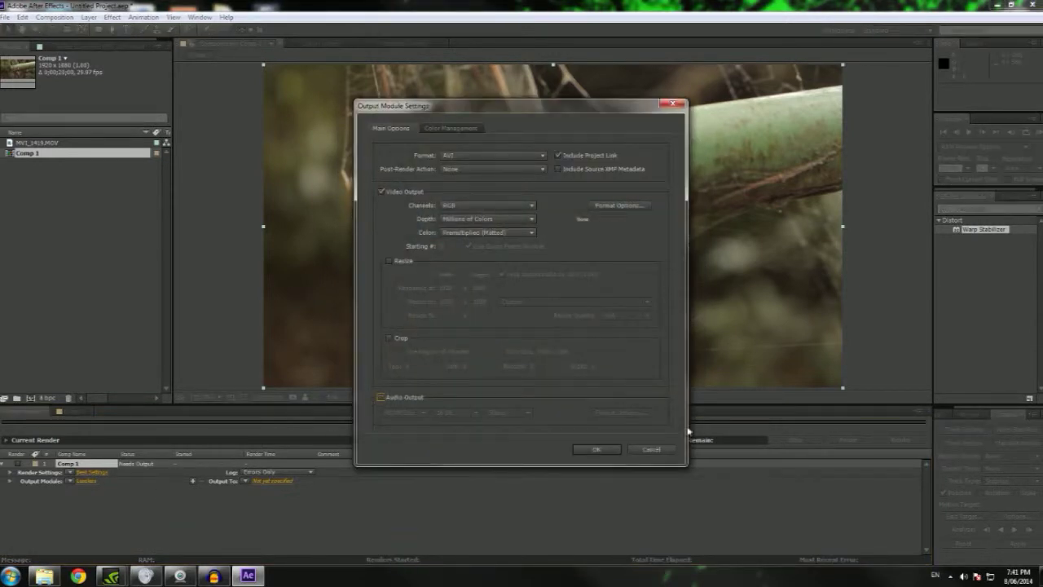
Step: Set Comp 1's output format to H.264, accept the encoding options, and open Output To
click(497, 156)
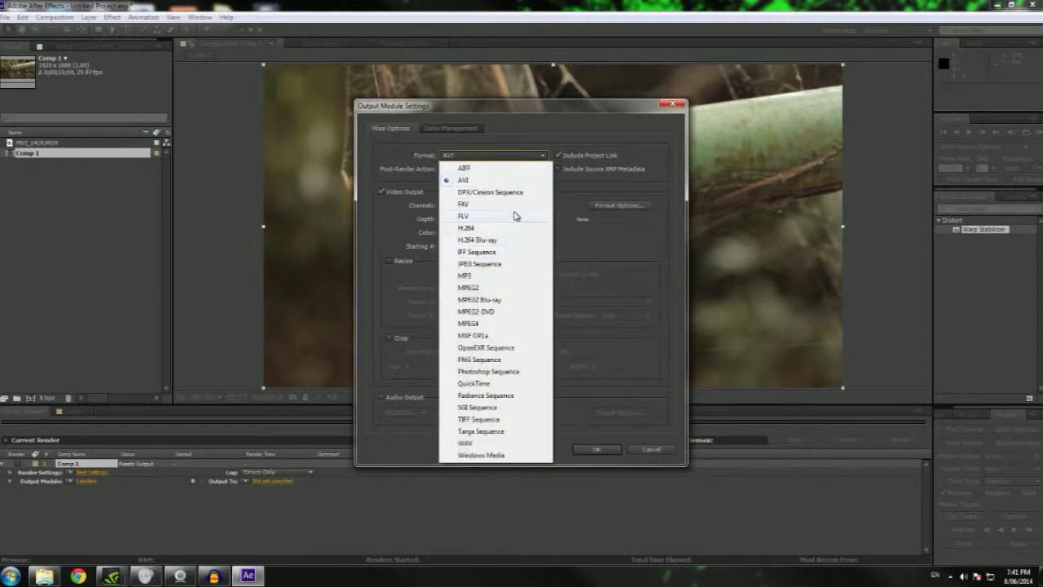
click(489, 228)
click(624, 206)
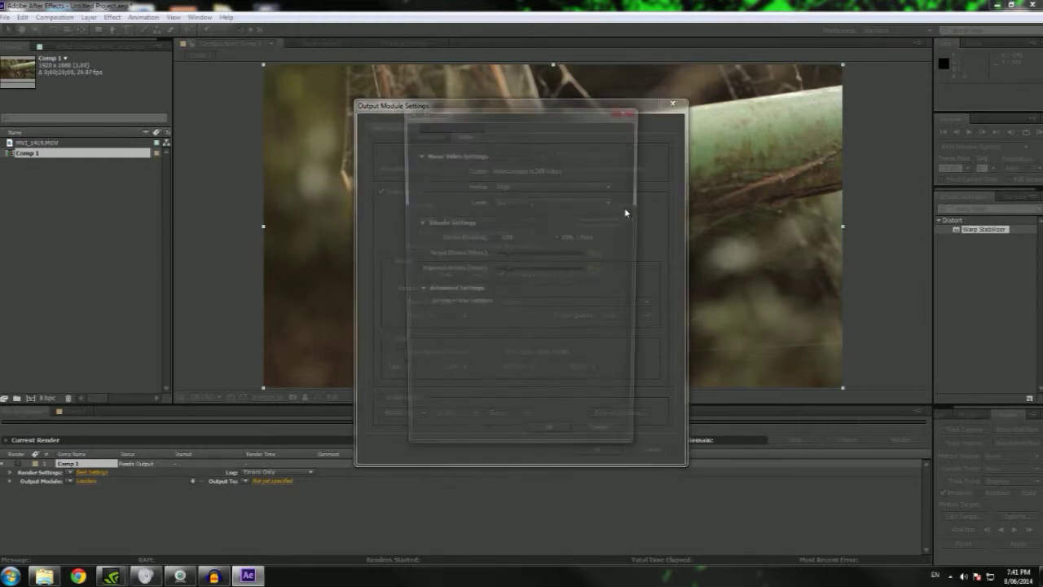
click(551, 442)
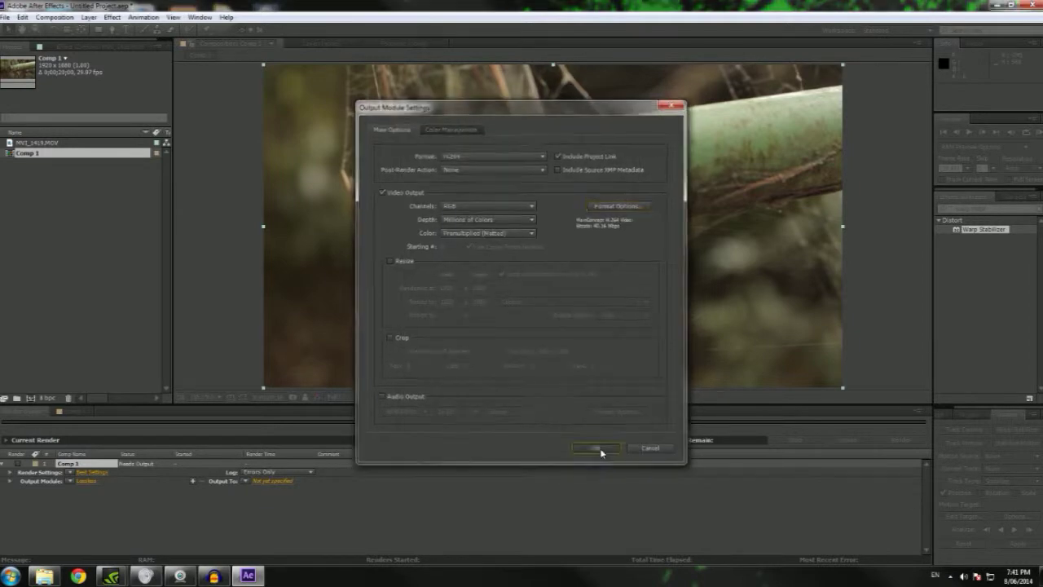
click(601, 448)
click(305, 482)
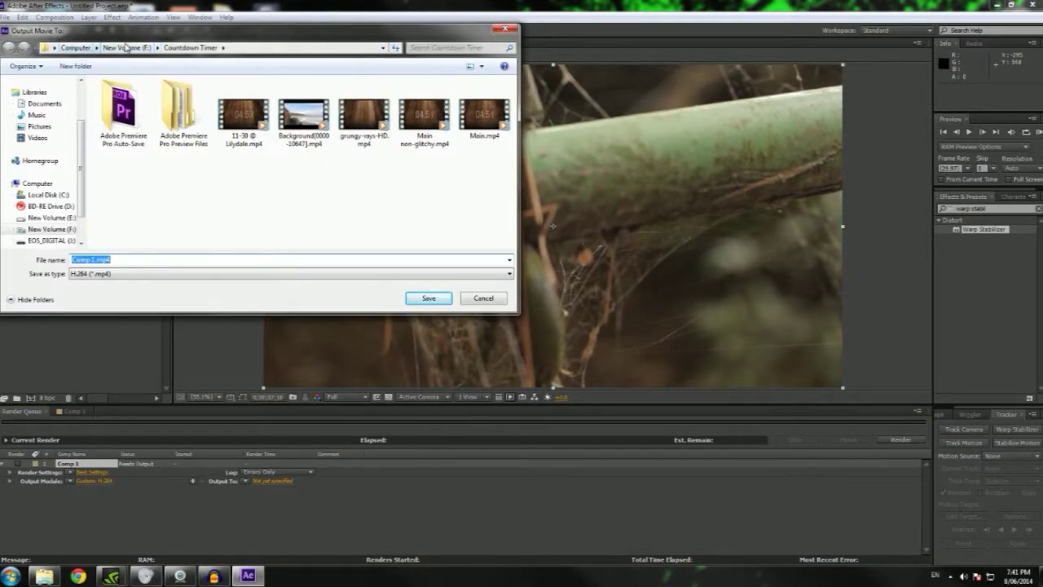
Step: Save the output as Comp 1.mp4 in F:\Effects\How to warp stabilise, then start rendering Comp 1
click(127, 48)
double_click(147, 159)
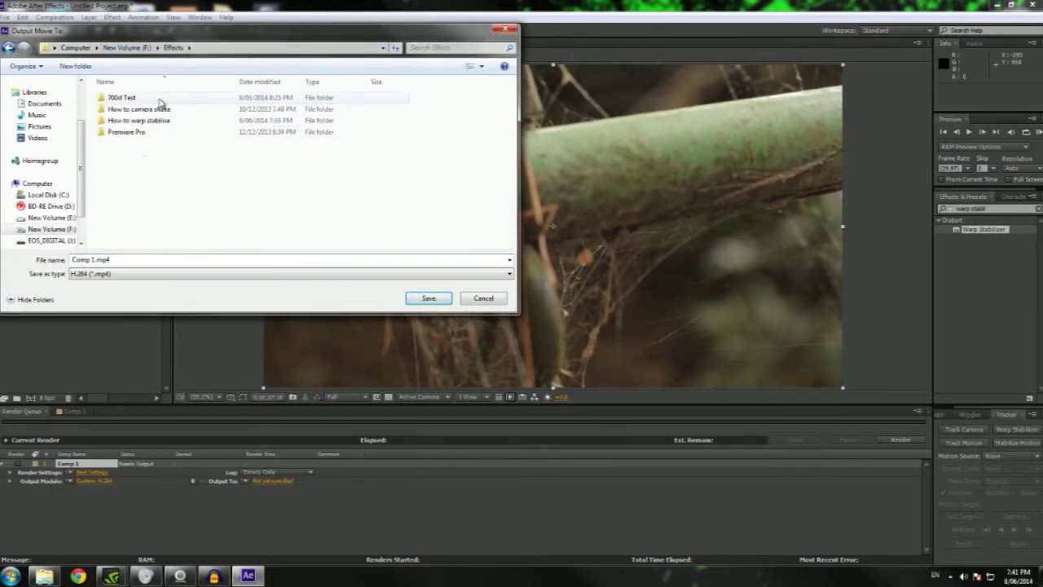
double_click(160, 121)
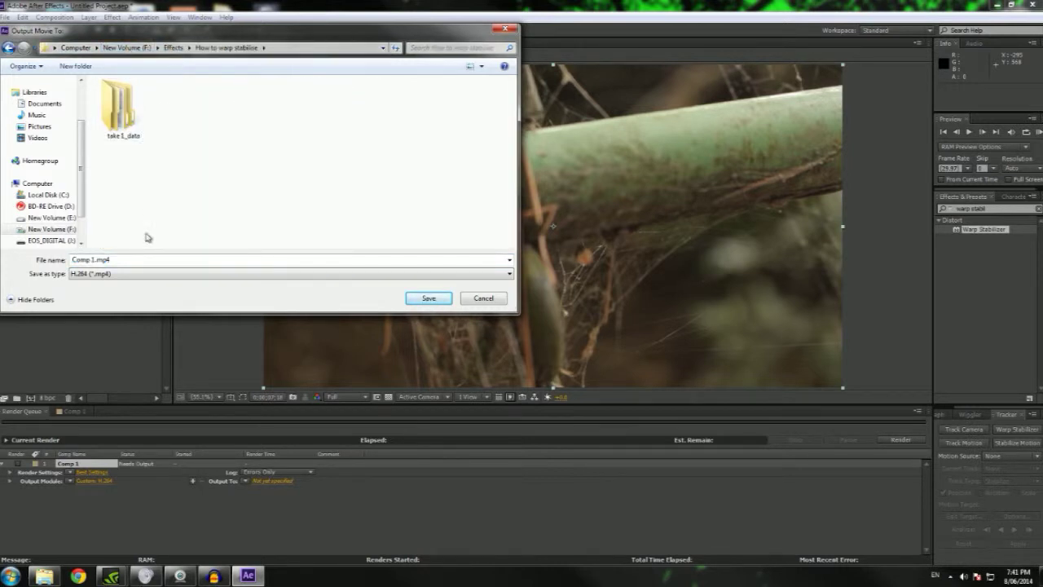
click(450, 300)
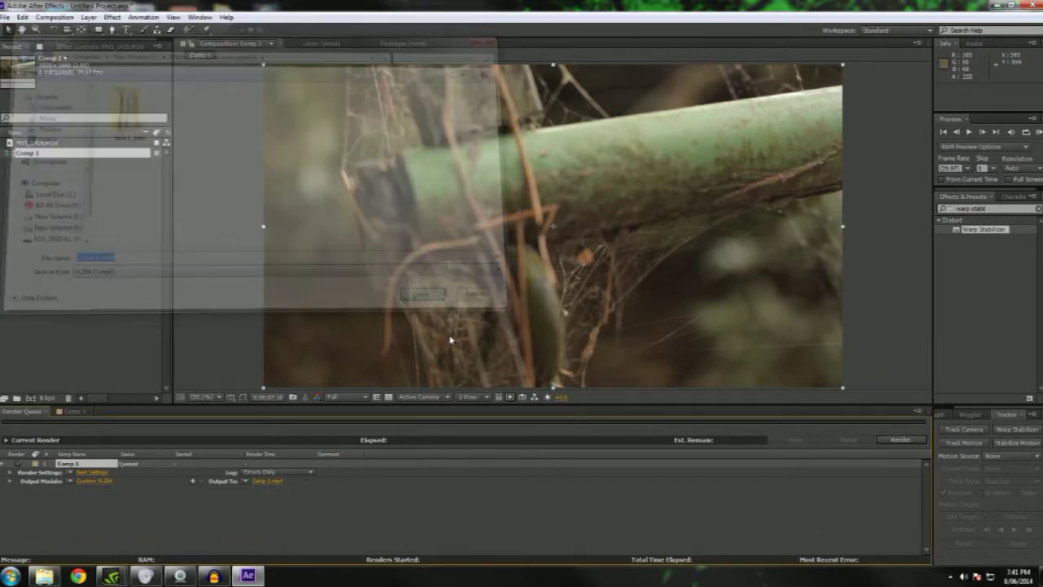
click(900, 441)
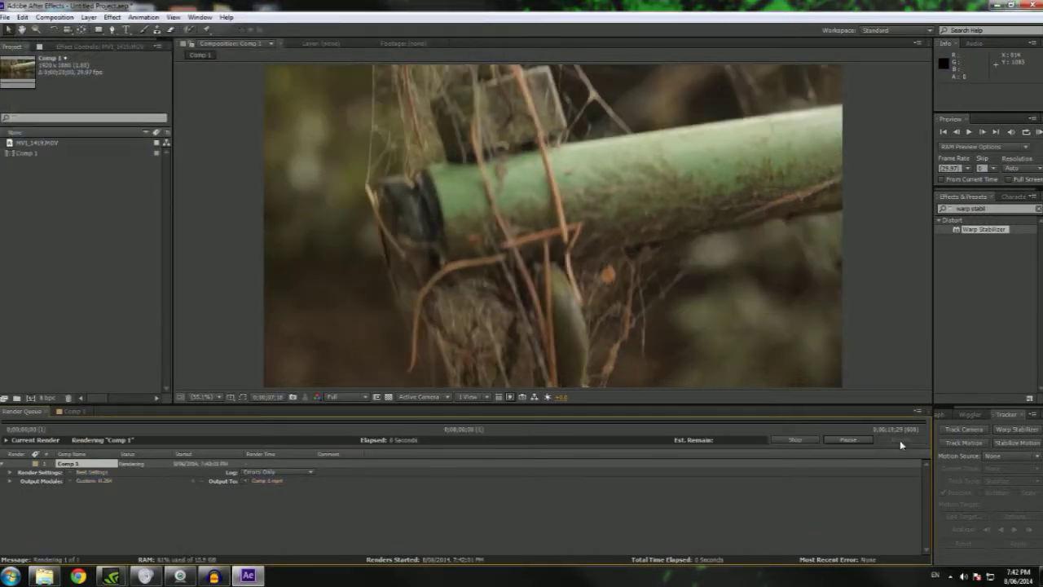